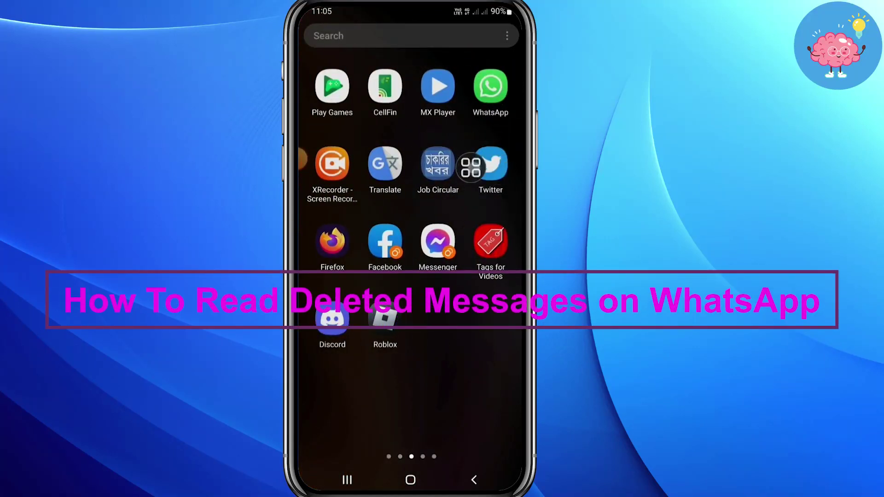
# - Launch WhatsApp and view the contact's chat showing 'This message was deleted' placeholders
pyautogui.click(491, 87)
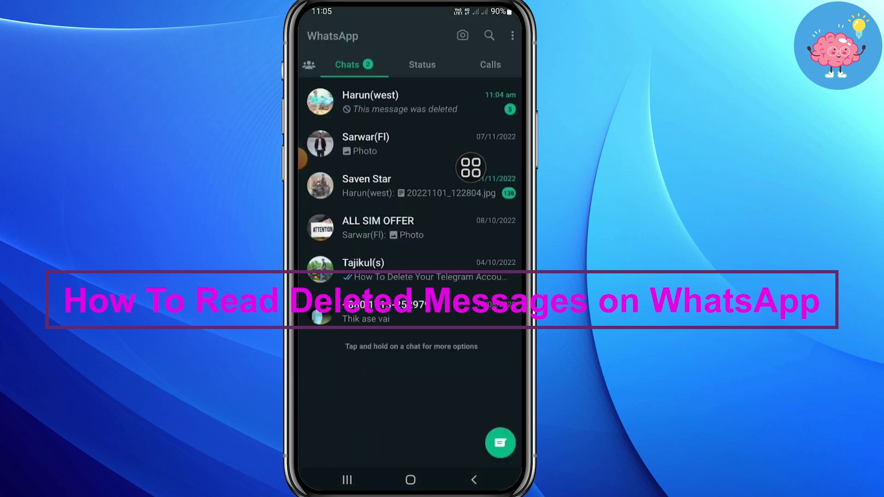
pyautogui.click(387, 103)
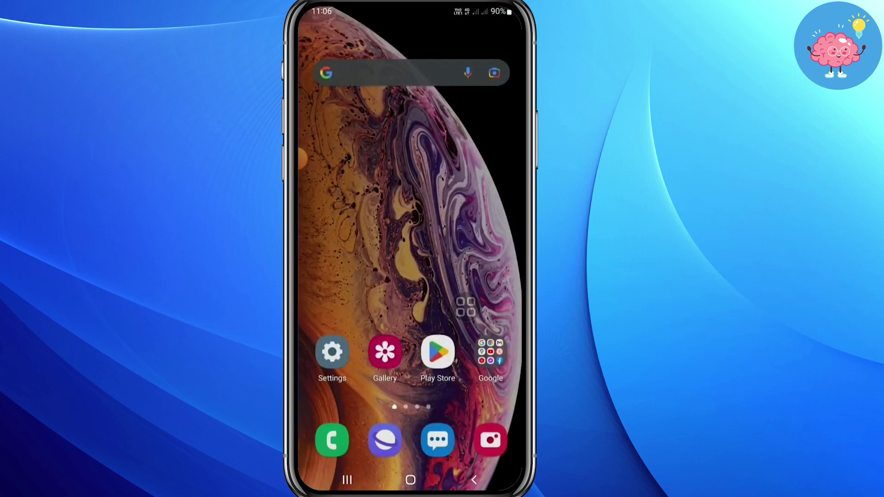
# - Go to Settings > Notifications > Advanced settings
pyautogui.click(332, 353)
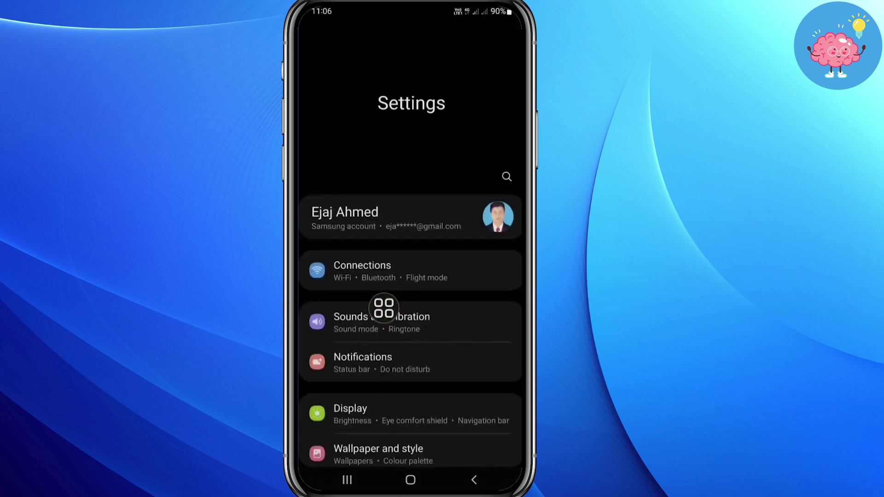
pyautogui.scroll(-3, 411, 276)
pyautogui.click(406, 213)
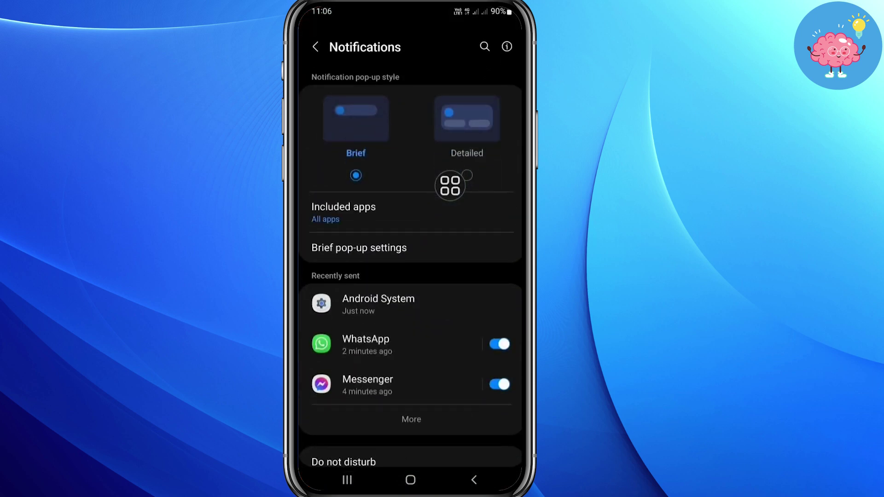
pyautogui.scroll(-3, 480, 282)
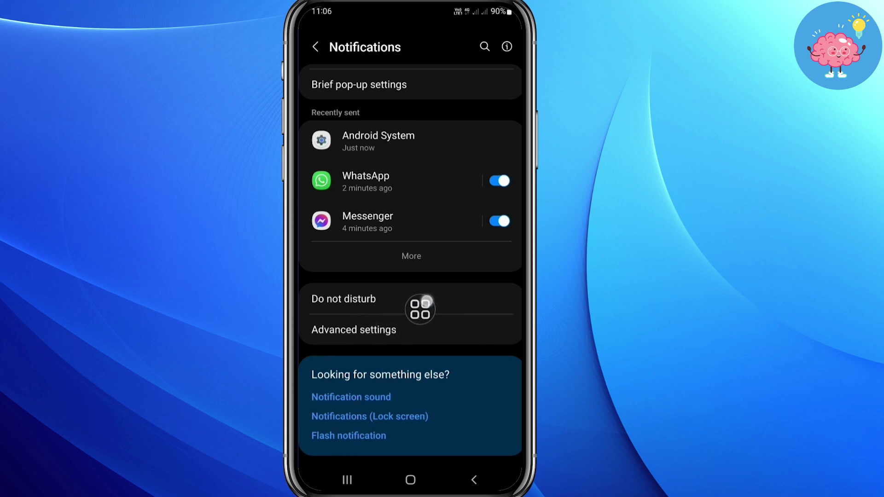
pyautogui.click(383, 331)
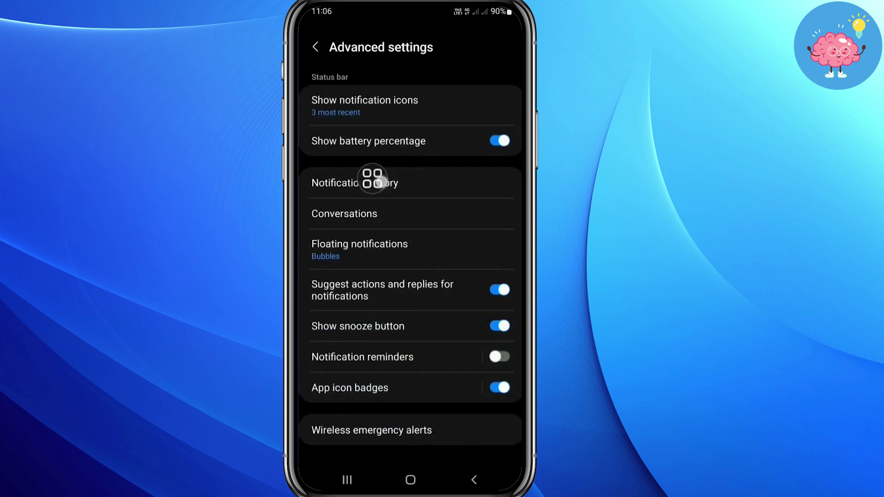
# - Open Notification history and expand WhatsApp's Last 24 hours group to read the original messages
pyautogui.click(435, 183)
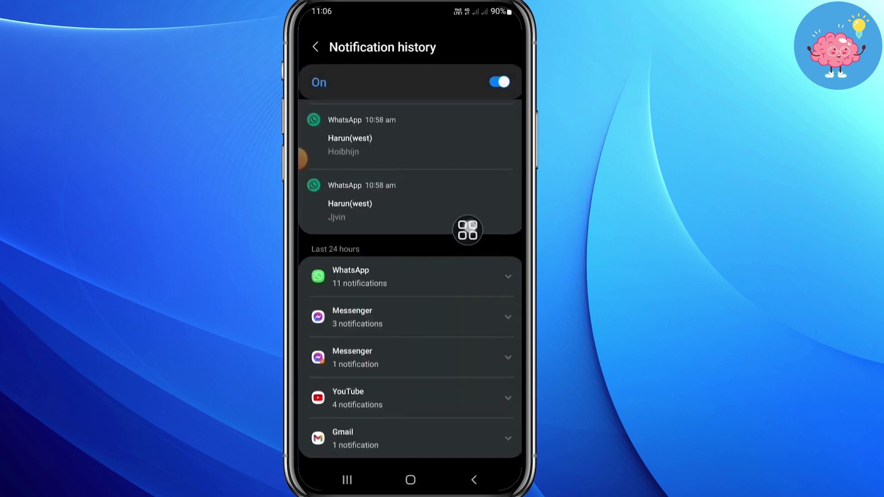
pyautogui.click(412, 277)
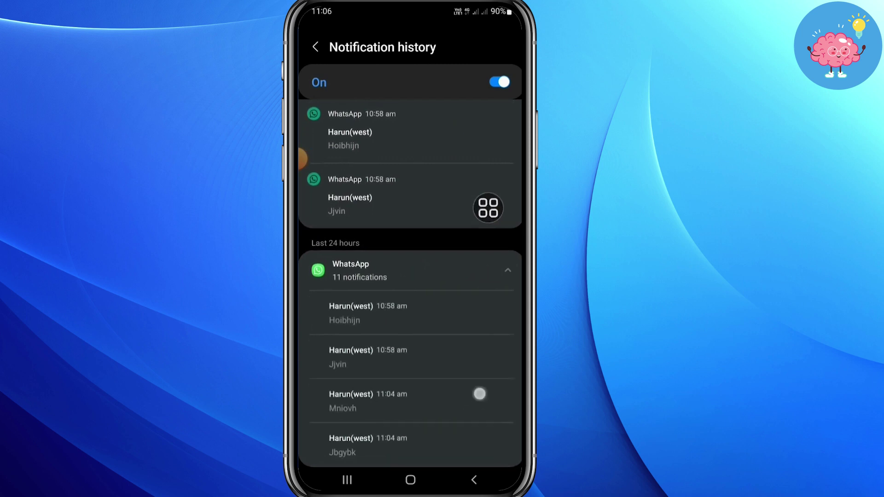
pyautogui.moveTo(480, 395); pyautogui.dragTo(501, 306)
pyautogui.moveTo(470, 405)
pyautogui.mouseDown()
pyautogui.moveTo(504, 286)
pyautogui.moveTo(474, 377)
pyautogui.mouseUp()
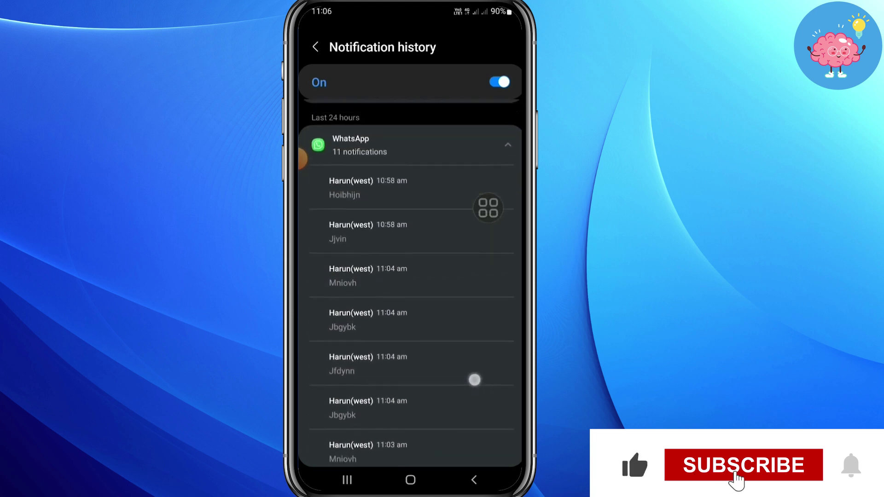